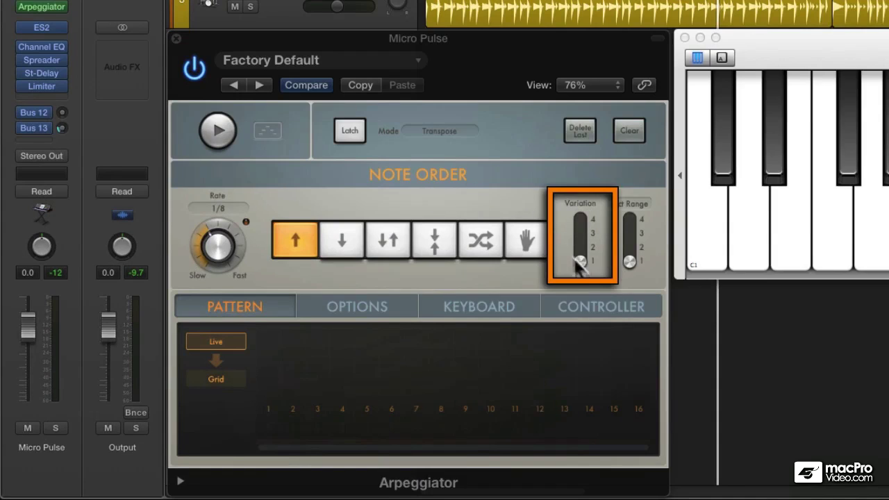
Step: Try a higher Variation, then cycle the note order through Down, Up/Down, Converge, Random, manual and back to Up
mouse_move(582, 267)
mouse_down()
mouse_move(579, 219)
mouse_move(580, 261)
mouse_up()
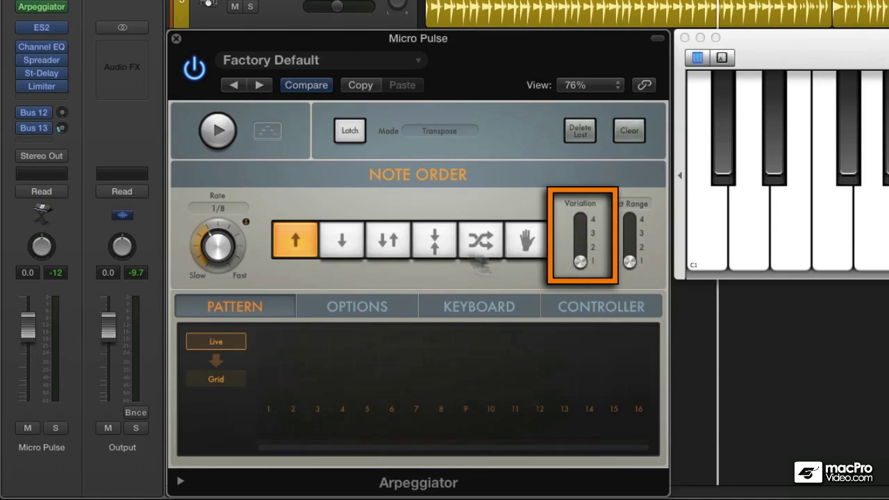
click(348, 238)
click(386, 247)
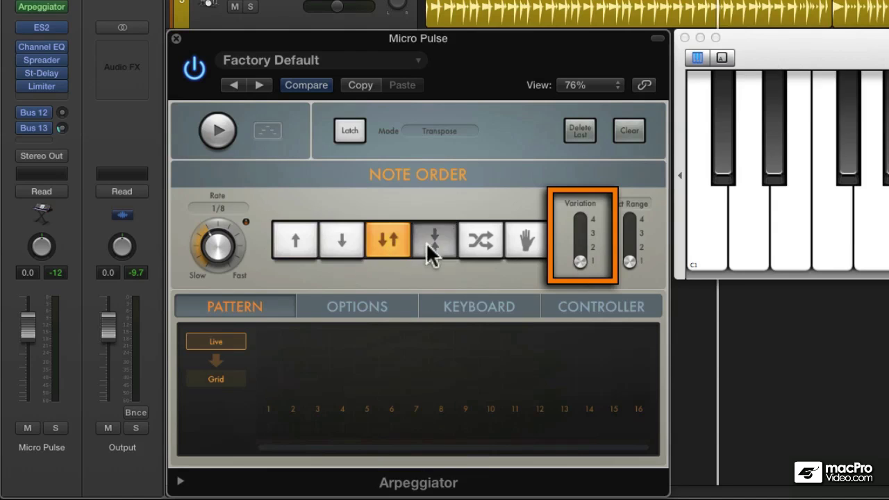
click(429, 242)
click(479, 243)
click(526, 242)
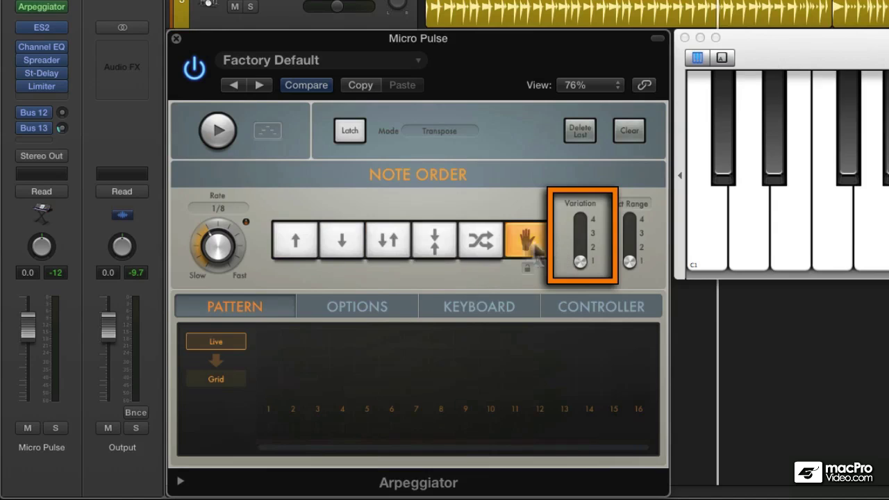
click(293, 243)
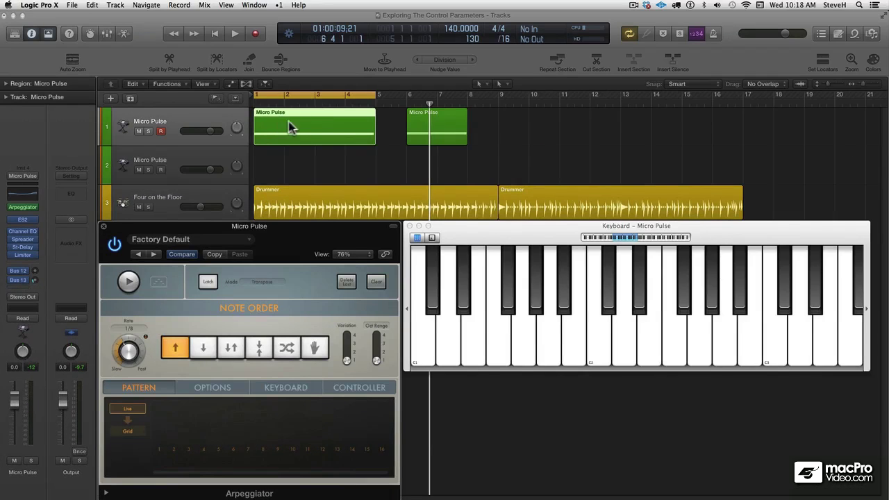
Step: Select the second Micro Pulse region, then the first, ending on the second
click(444, 113)
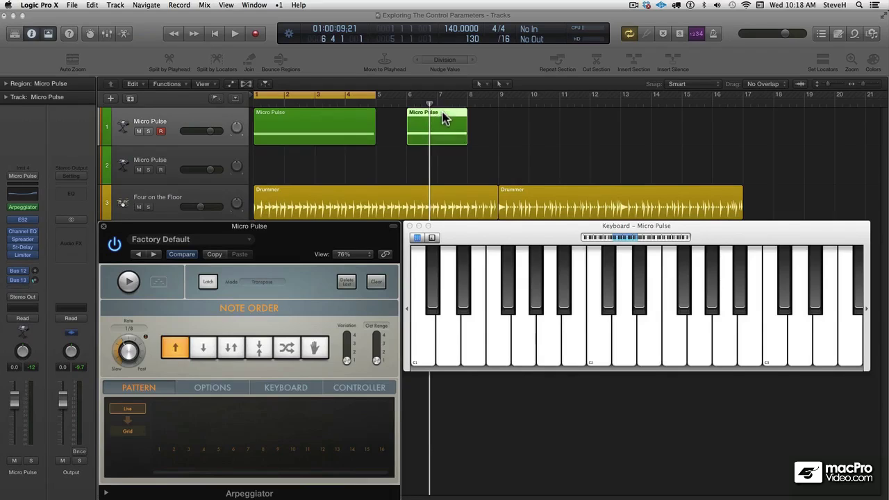
click(357, 111)
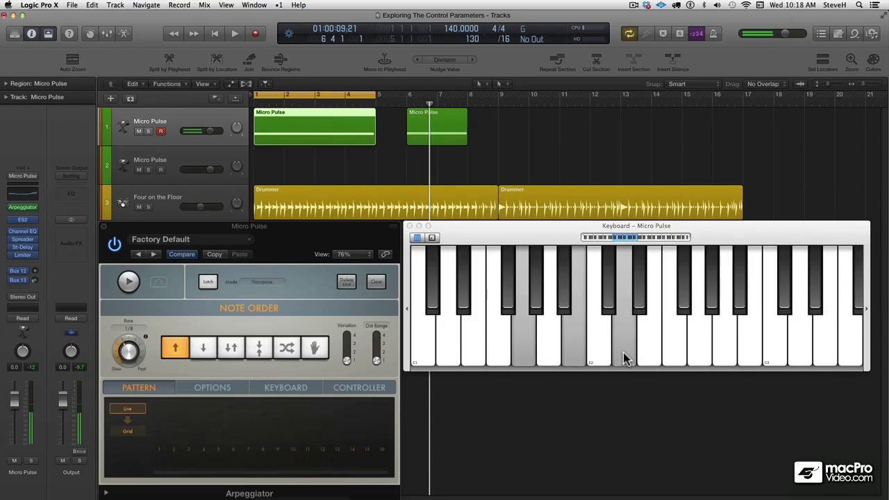
click(432, 115)
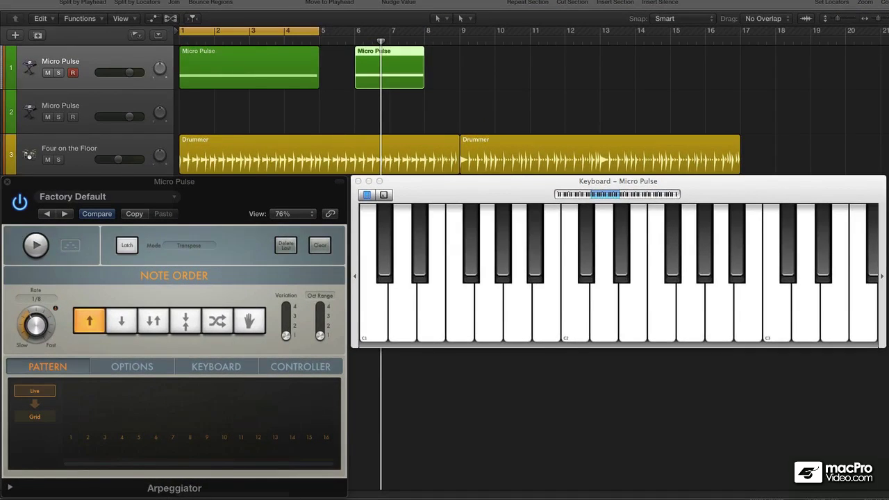
Step: Play the Up arpeggio and raise Variation to 2, then restart playback and raise it to 4
key(space)
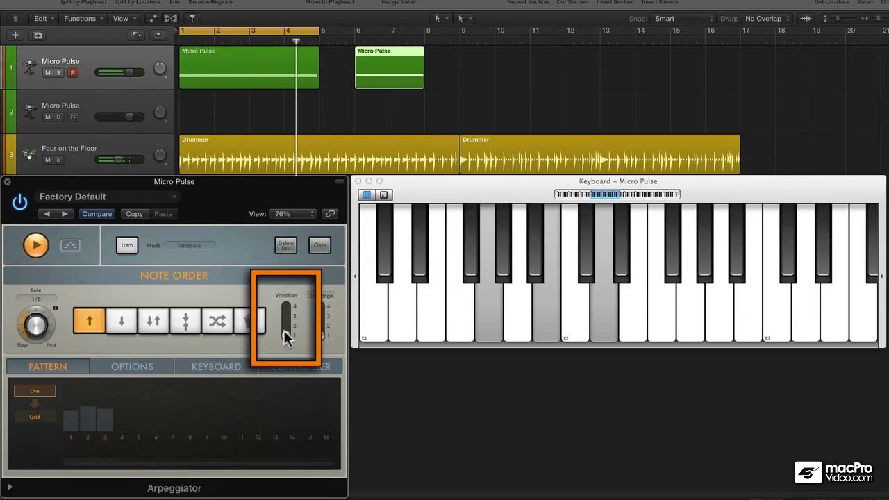
drag(283, 330, 284, 321)
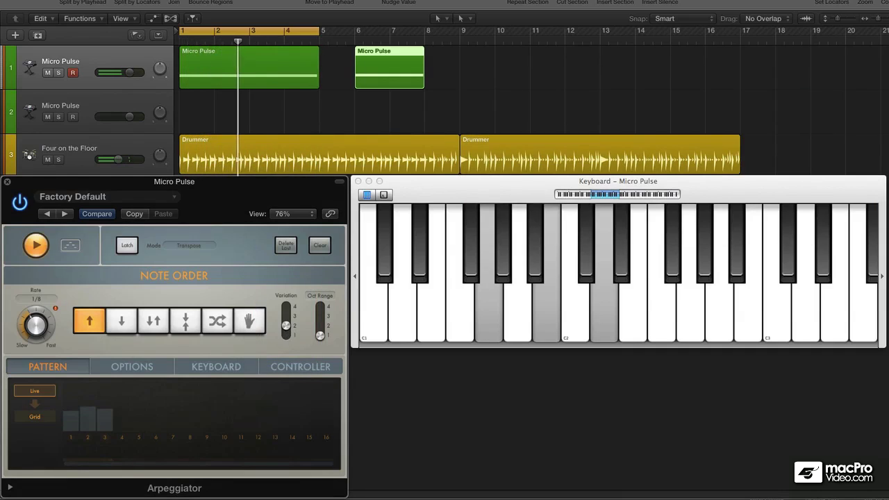
key(space)
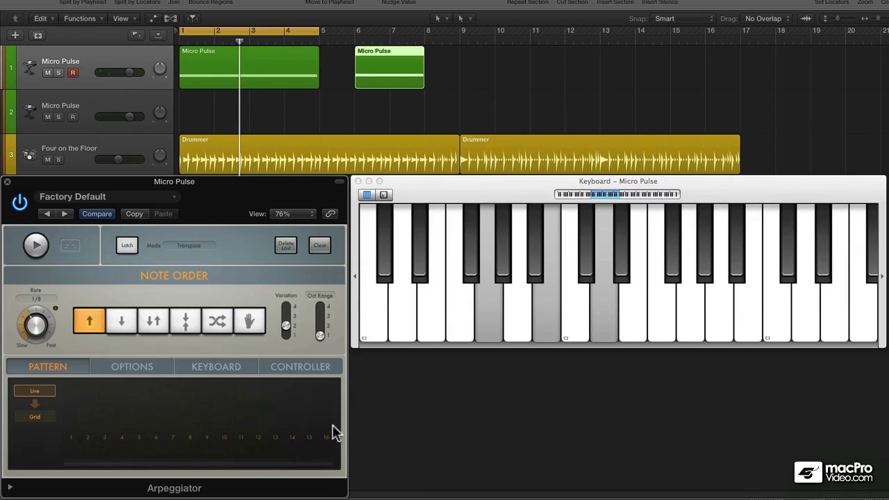
key(space)
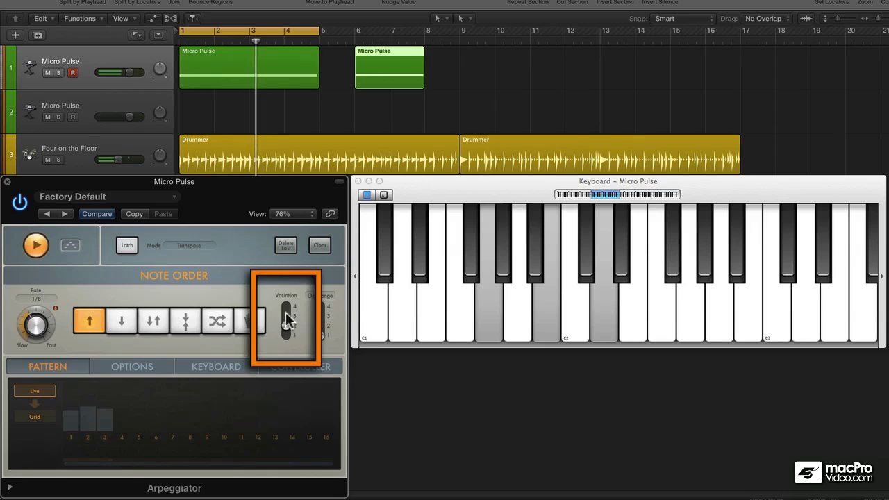
drag(287, 328, 286, 316)
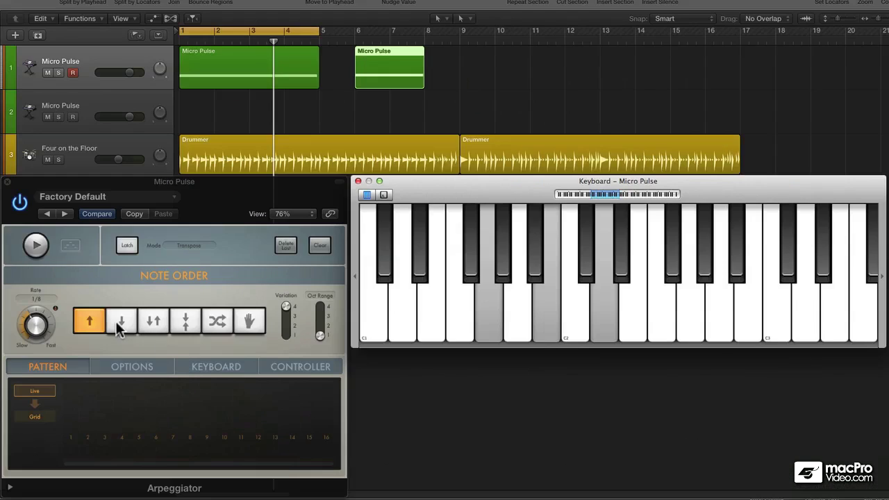
Step: Set Down note order, play the first region and step Variation from 1 up to 4
click(117, 321)
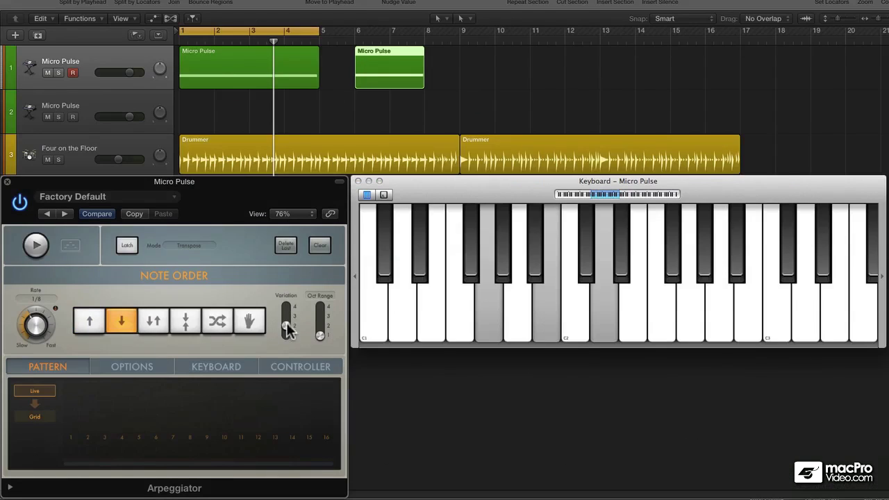
click(207, 50)
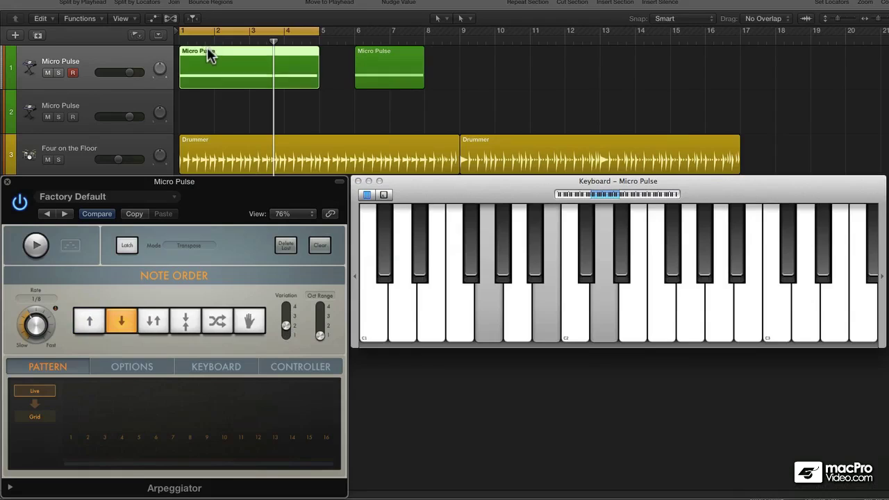
key(space)
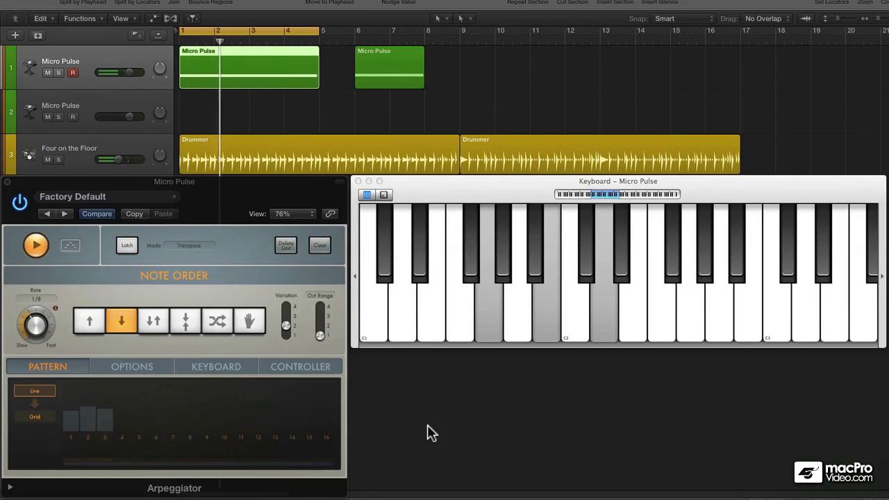
drag(286, 325, 286, 334)
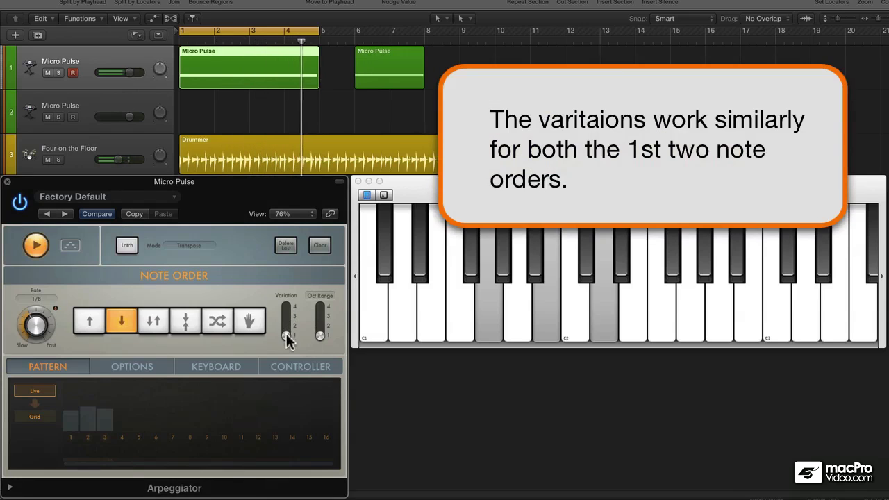
click(286, 326)
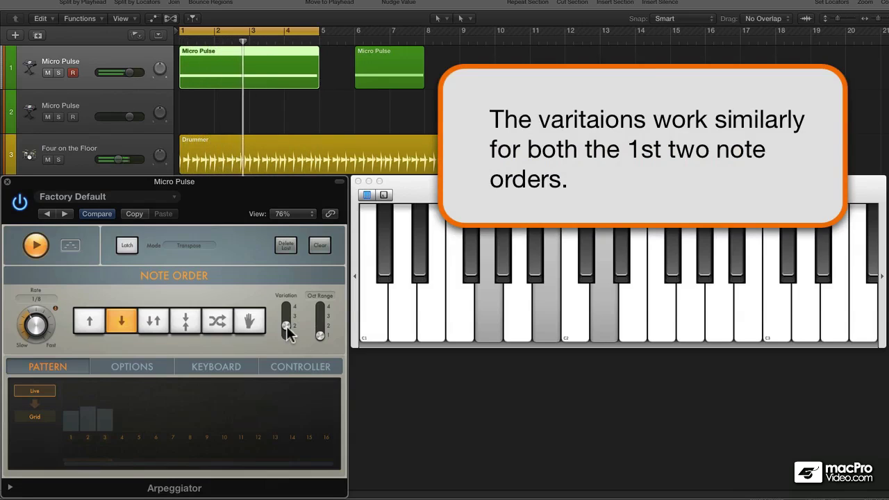
click(290, 331)
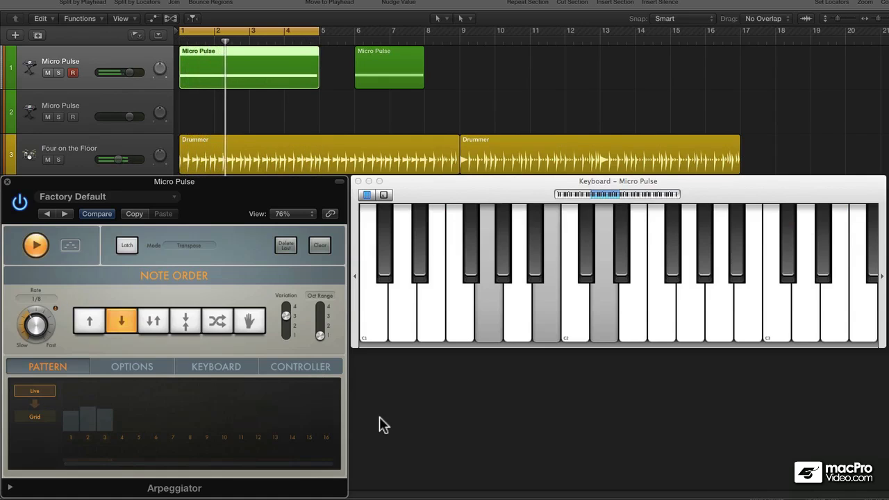
drag(285, 316, 286, 304)
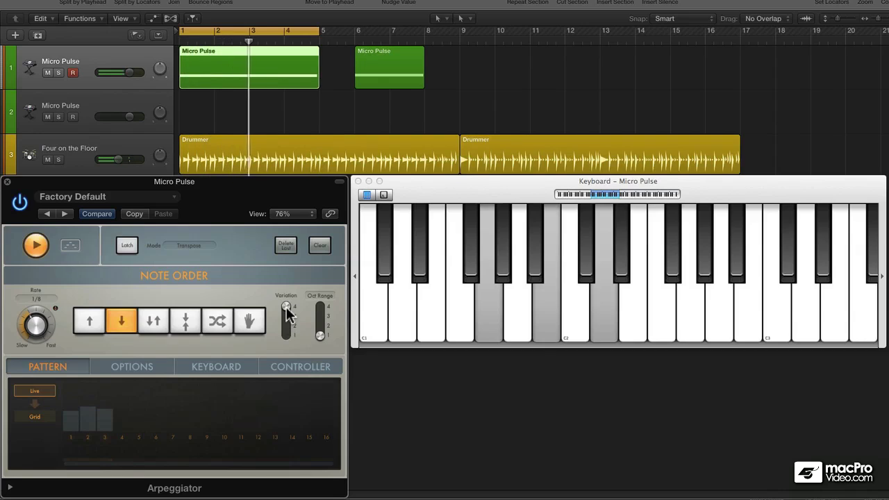
Step: Lower Variation back to 1, stop playback and return the note order to Up
drag(286, 307, 288, 352)
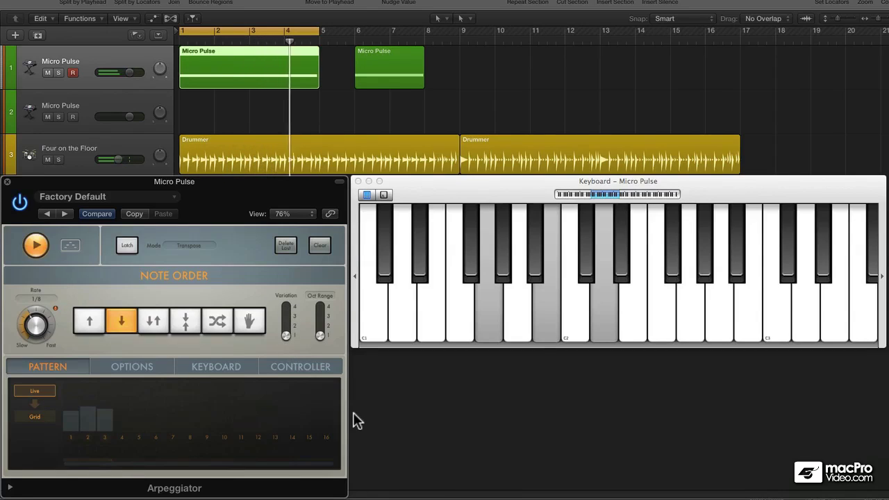
key(space)
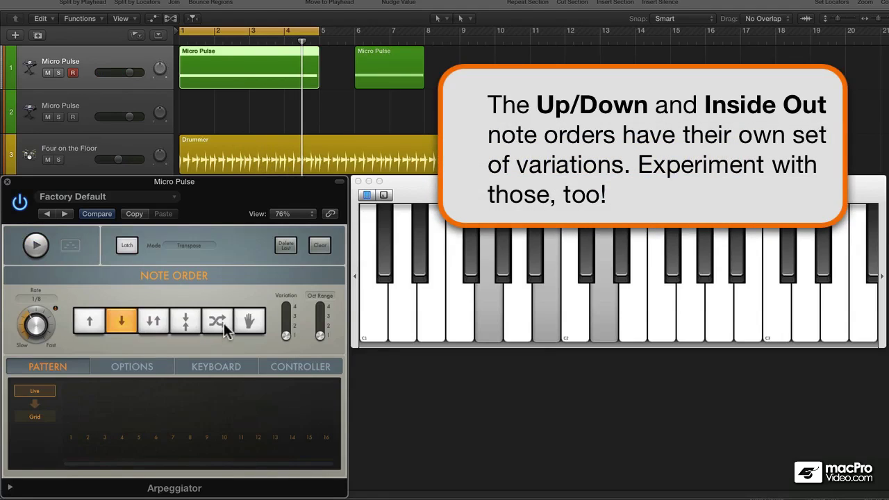
click(94, 323)
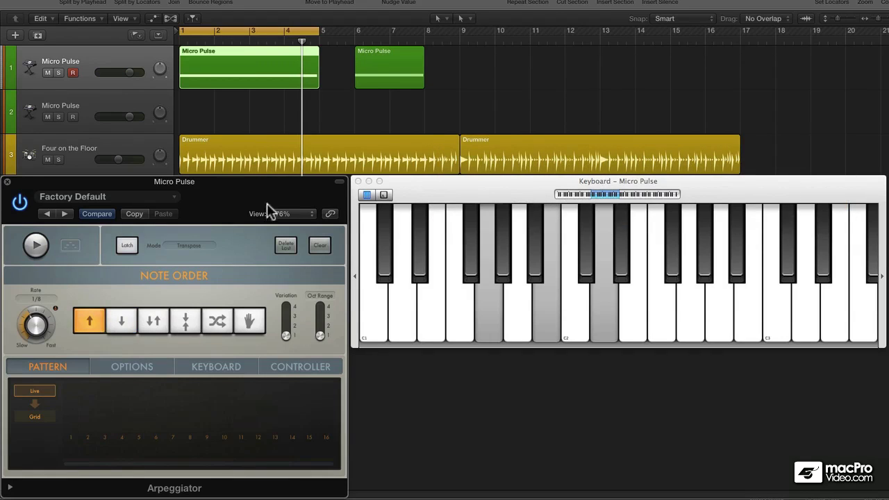
Step: Set the locators to the second Micro Pulse region to loop it
click(373, 50)
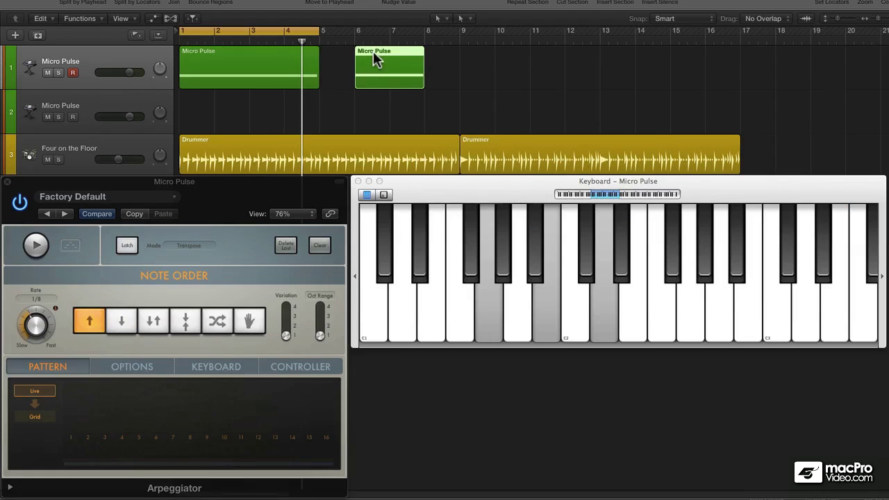
right_click(373, 53)
click(413, 126)
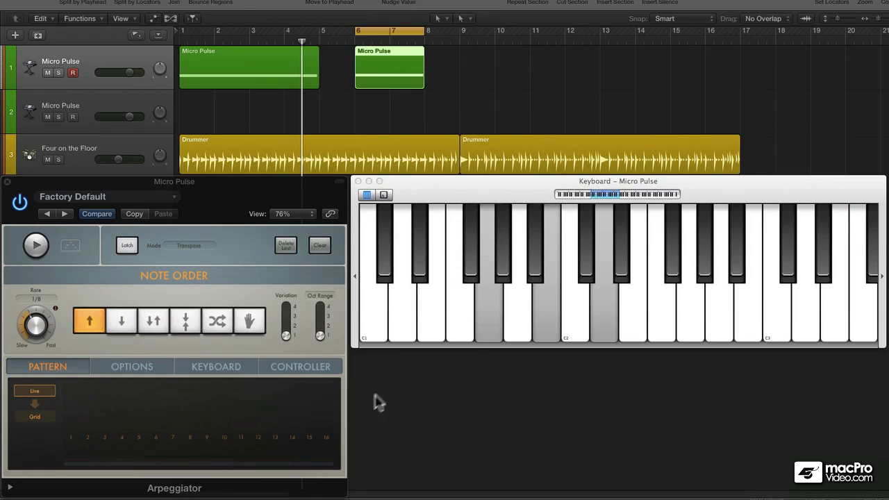
Step: Play the looped region while raising Variation through 2, 3 and 4, then stop
key(space)
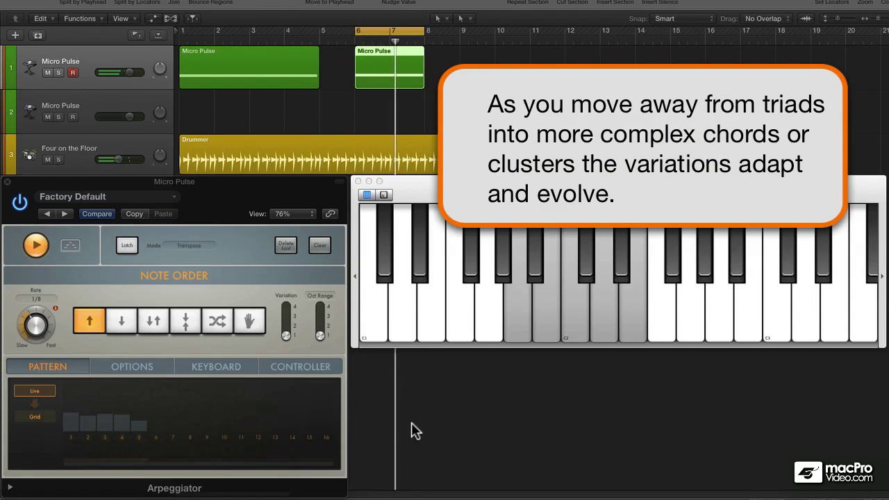
drag(286, 336, 287, 326)
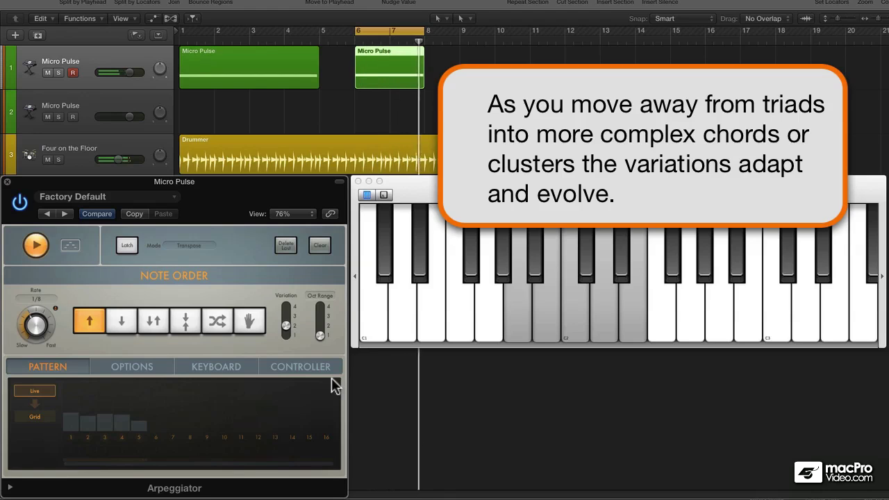
drag(285, 324, 284, 314)
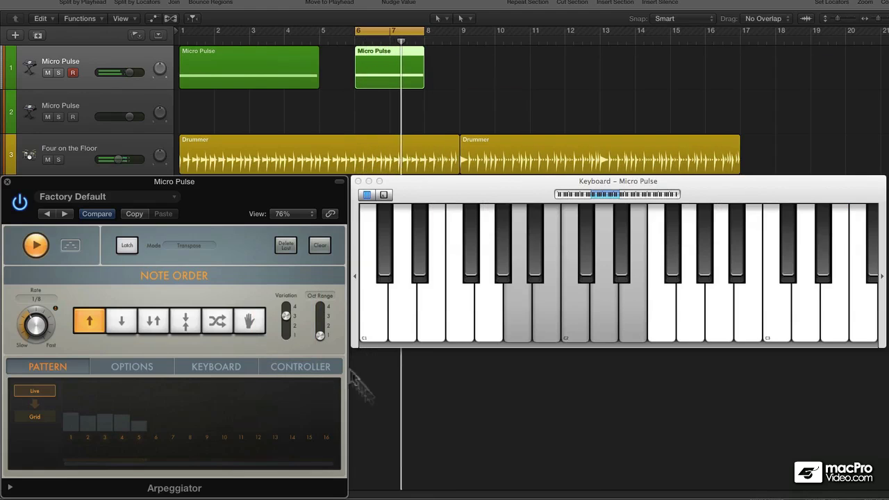
drag(286, 316, 287, 306)
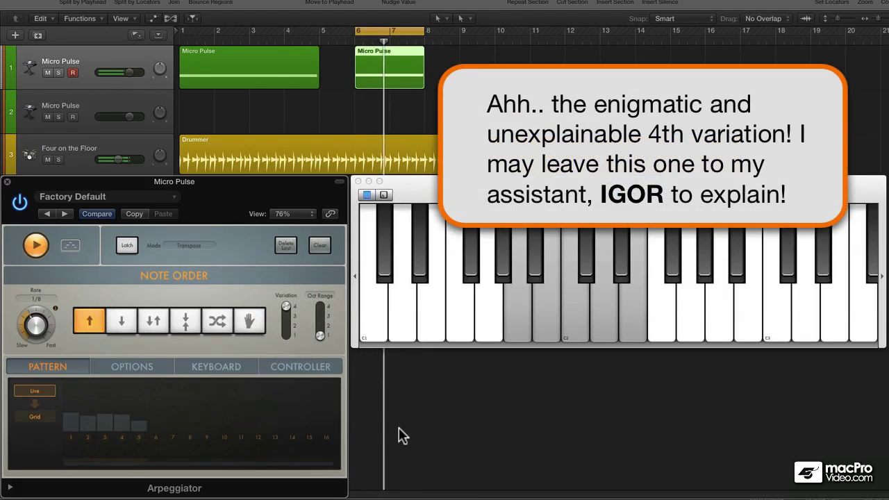
key(space)
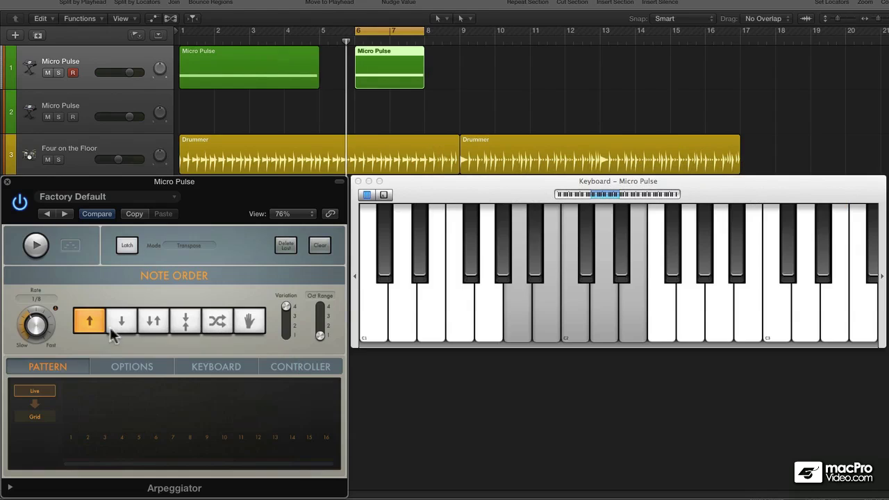
Step: Set Random note order, start playback and raise Variation to 2
click(217, 324)
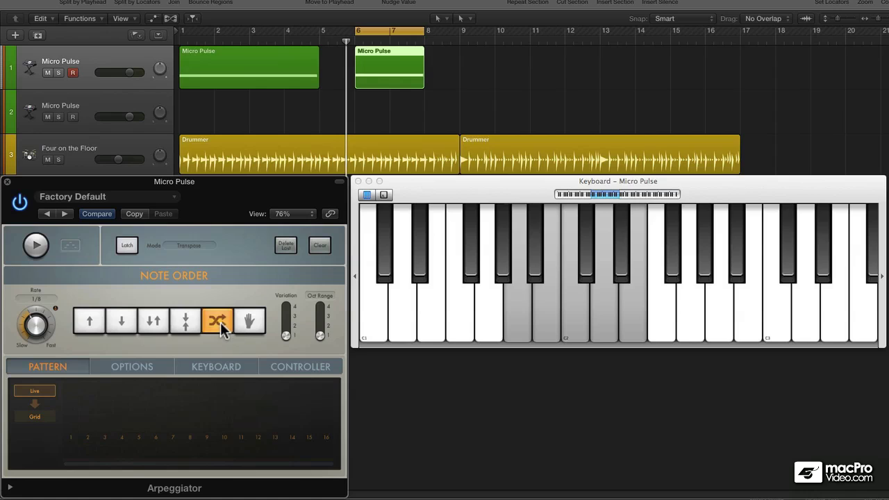
key(space)
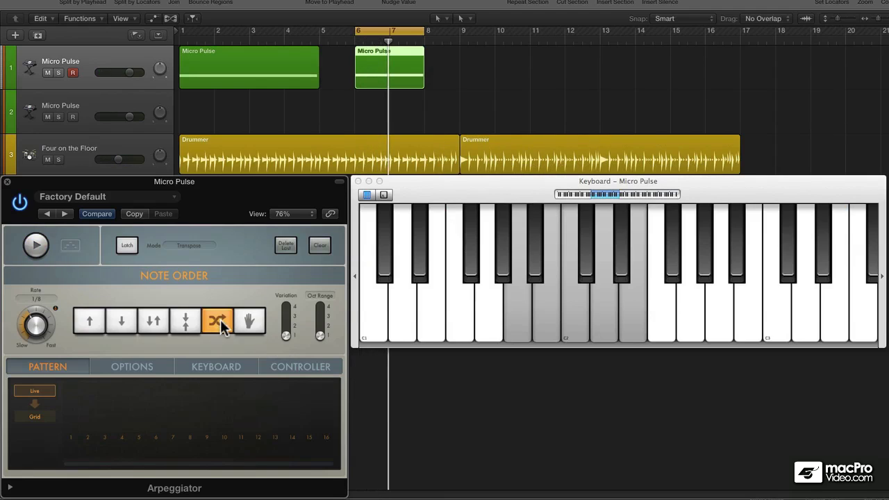
drag(284, 330, 284, 327)
Step: Audition the Random arpeggio at Variations 3 and 4 over separate playback passes, then reset Variation to 1
key(space)
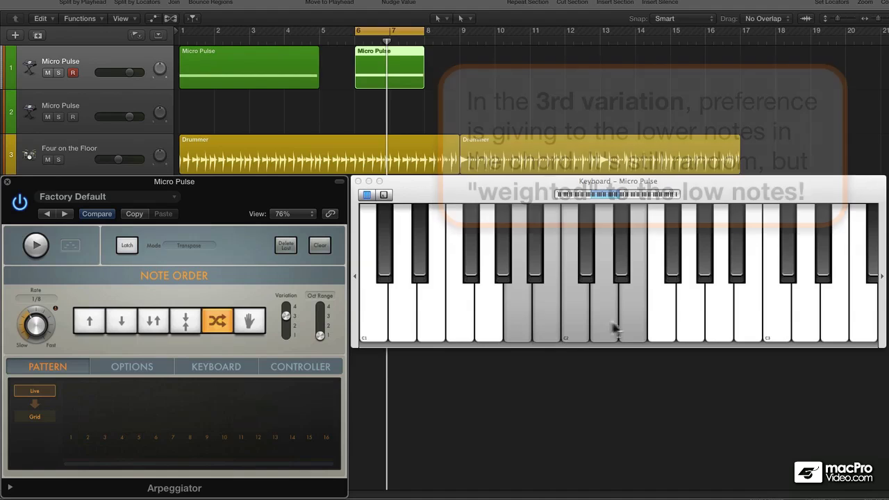
key(space)
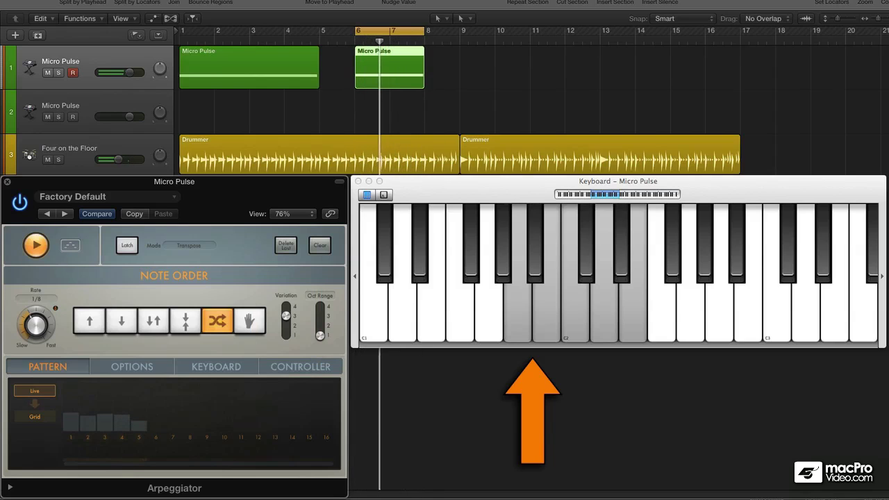
key(space)
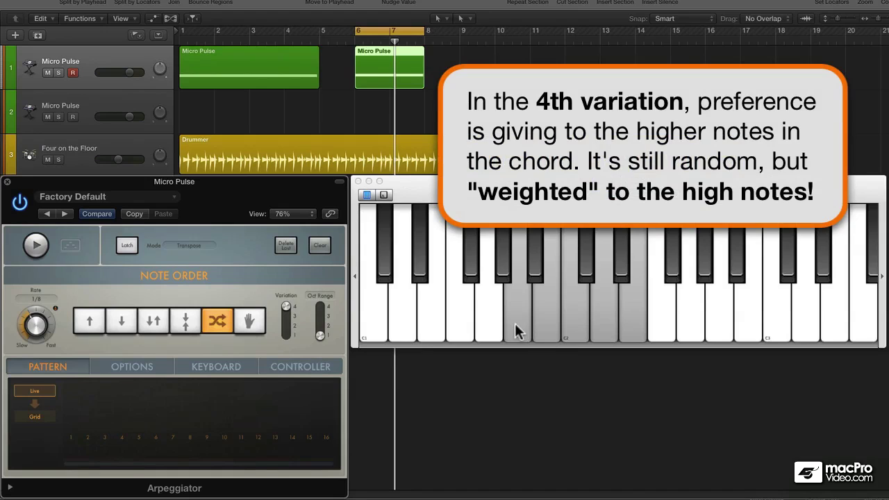
key(space)
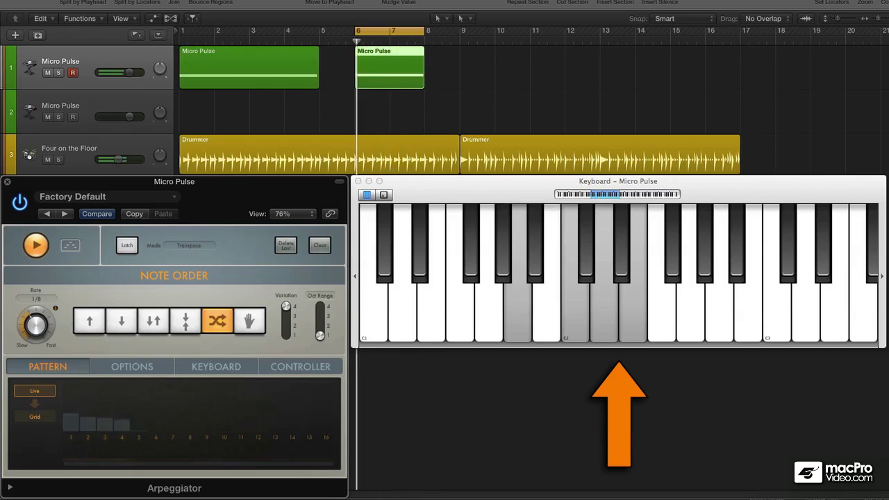
key(space)
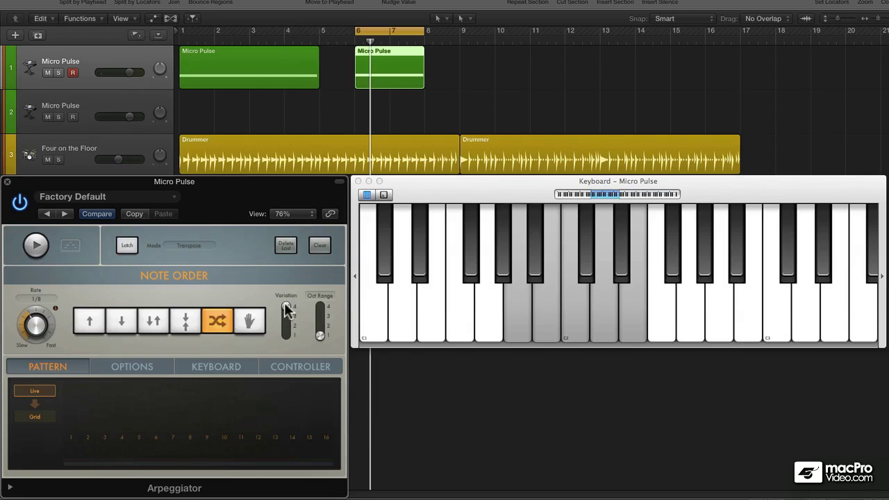
drag(285, 304, 287, 332)
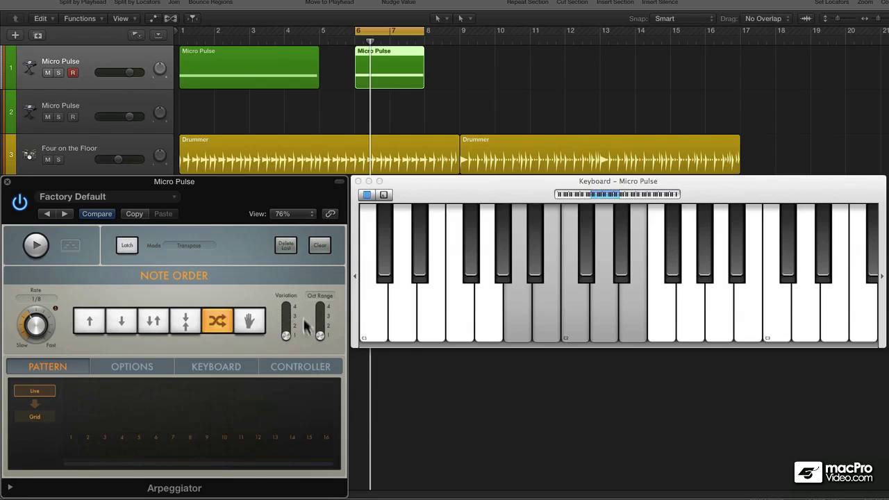